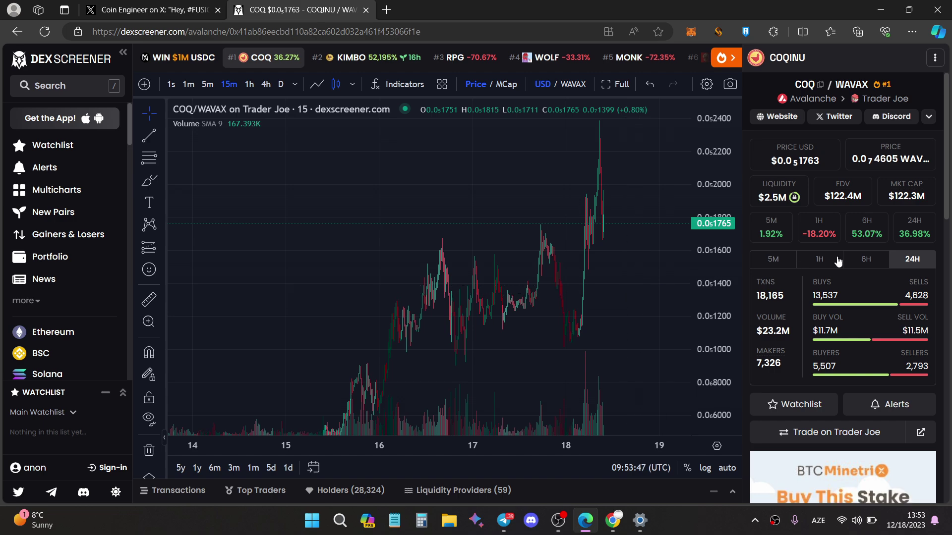
{"action": "scroll", "coordinate": [840, 260], "scroll_direction": "down", "scroll_amount": 3}
{"action": "scroll", "coordinate": [844, 312], "scroll_direction": "down", "scroll_amount": 3}
{"action": "scroll", "coordinate": [849, 367], "scroll_direction": "down", "scroll_amount": 3}
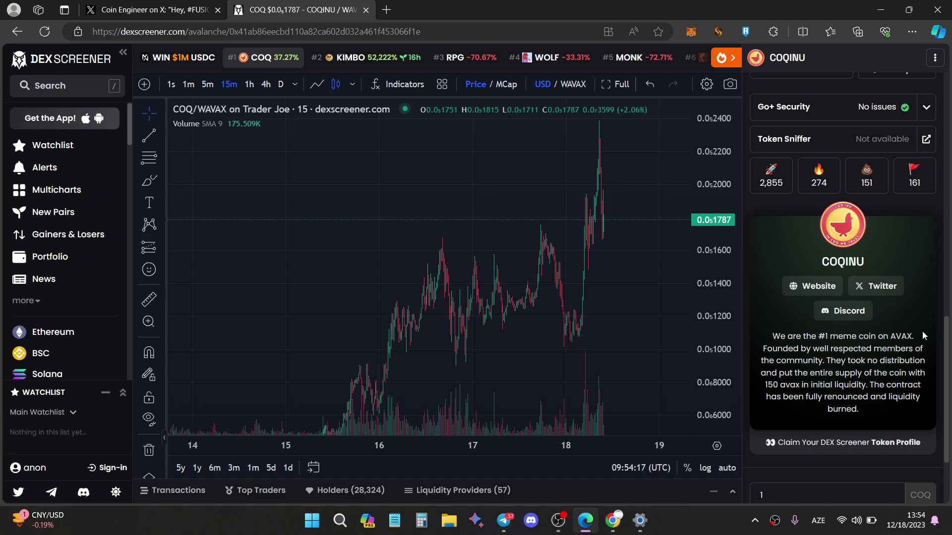
{"action": "scroll", "coordinate": [928, 336], "scroll_direction": "up", "scroll_amount": 10}
{"action": "scroll", "coordinate": [925, 297], "scroll_direction": "up", "scroll_amount": 1}
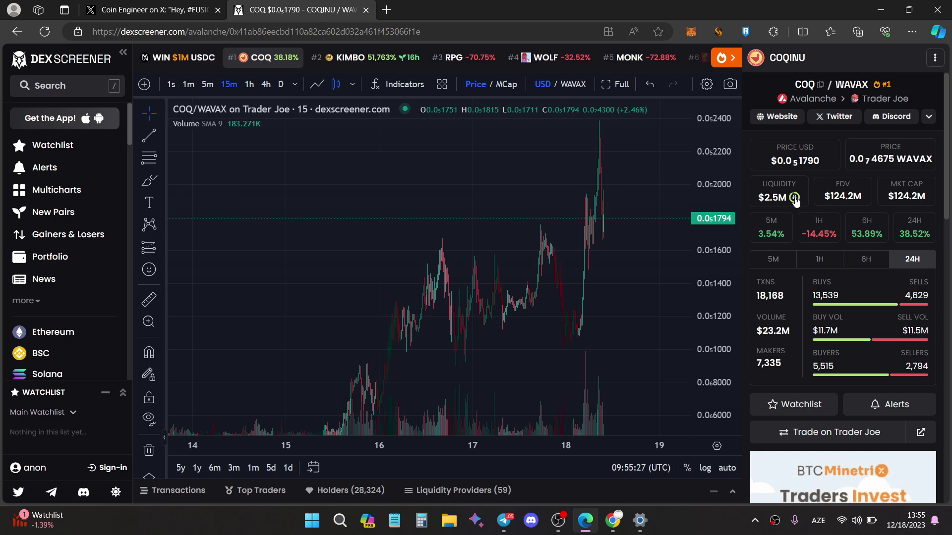
- Highlight the LIQUIDITY label and check how much of the COQ/WAVAX liquidity is locked
{"action": "left_click_drag", "start_coordinate": [762, 185], "coordinate": [794, 187]}
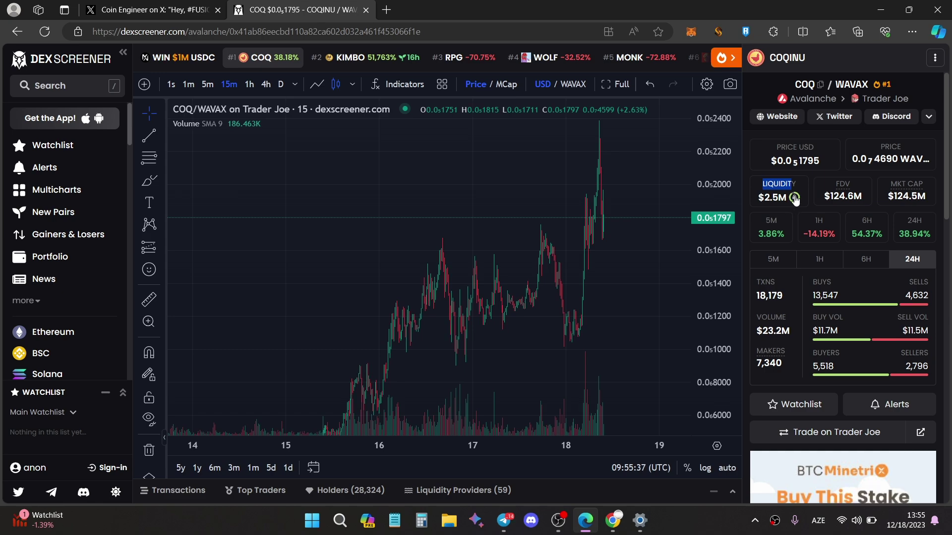
{"action": "left_click", "coordinate": [794, 198]}
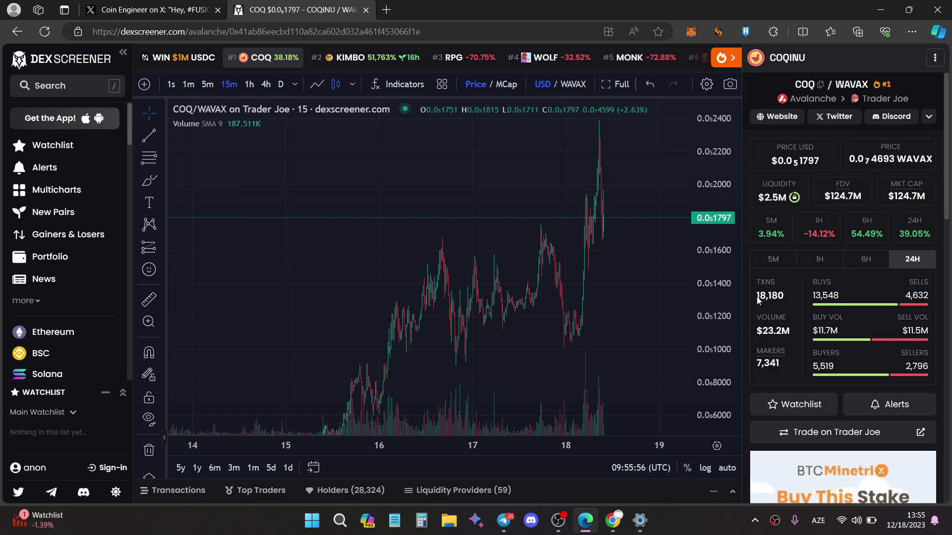
{"action": "scroll", "coordinate": [764, 296], "scroll_direction": "down", "scroll_amount": 1}
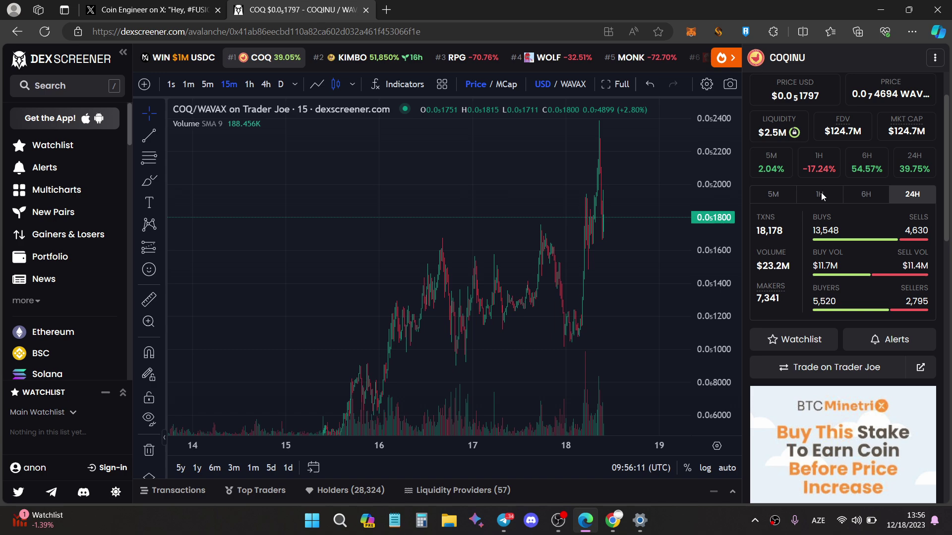
{"action": "scroll", "coordinate": [848, 223], "scroll_direction": "down", "scroll_amount": 1}
{"action": "mouse_move", "coordinate": [849, 228]}
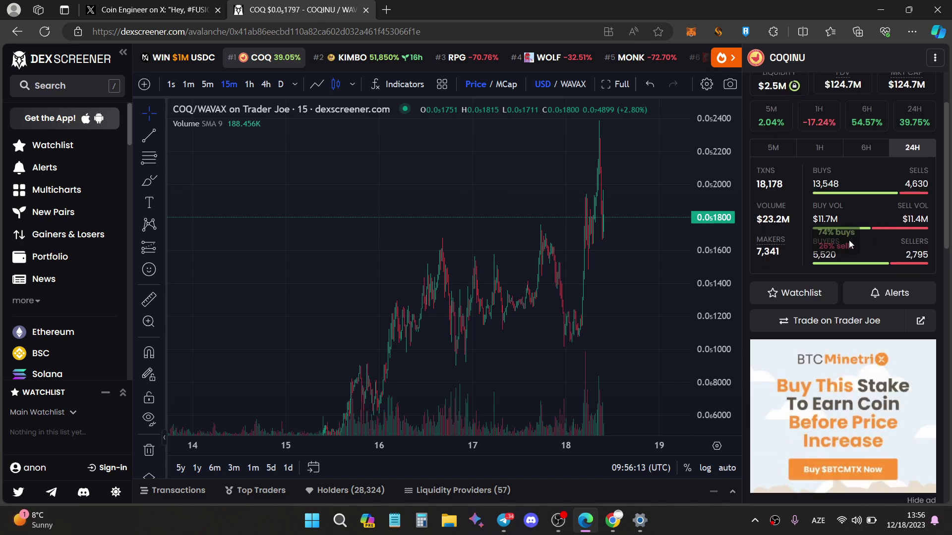
{"action": "scroll", "coordinate": [847, 223], "scroll_direction": "up", "scroll_amount": 1}
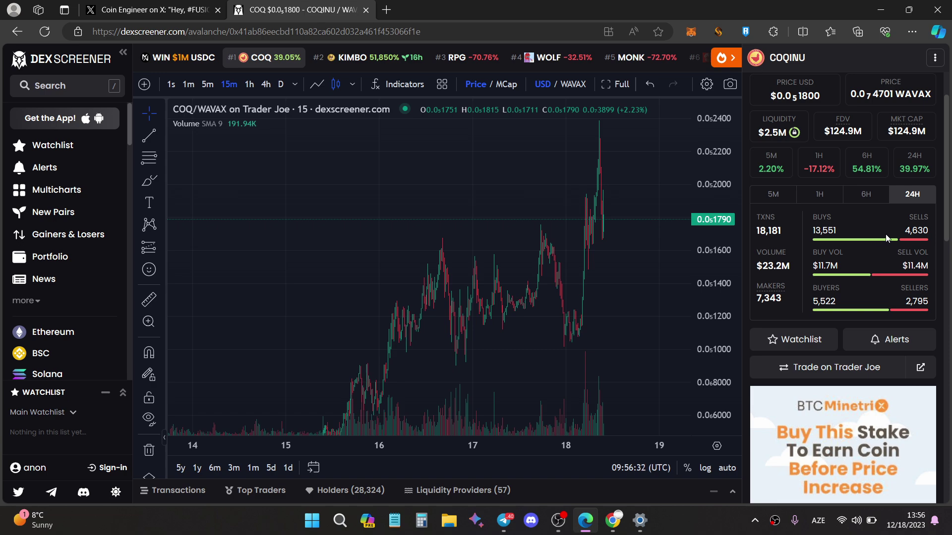
{"action": "scroll", "coordinate": [885, 235], "scroll_direction": "up", "scroll_amount": 1}
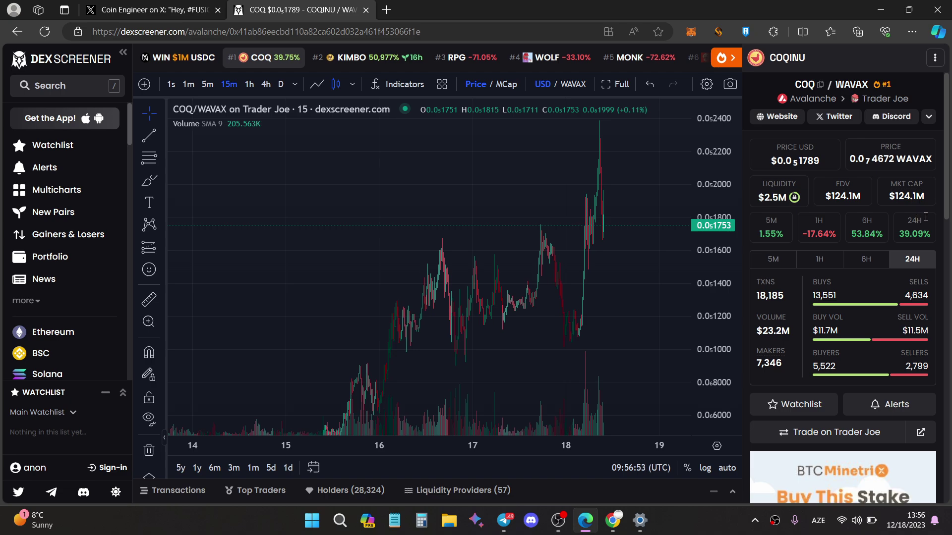
{"action": "scroll", "coordinate": [939, 181], "scroll_direction": "down", "scroll_amount": 5}
{"action": "scroll", "coordinate": [933, 237], "scroll_direction": "down", "scroll_amount": 3}
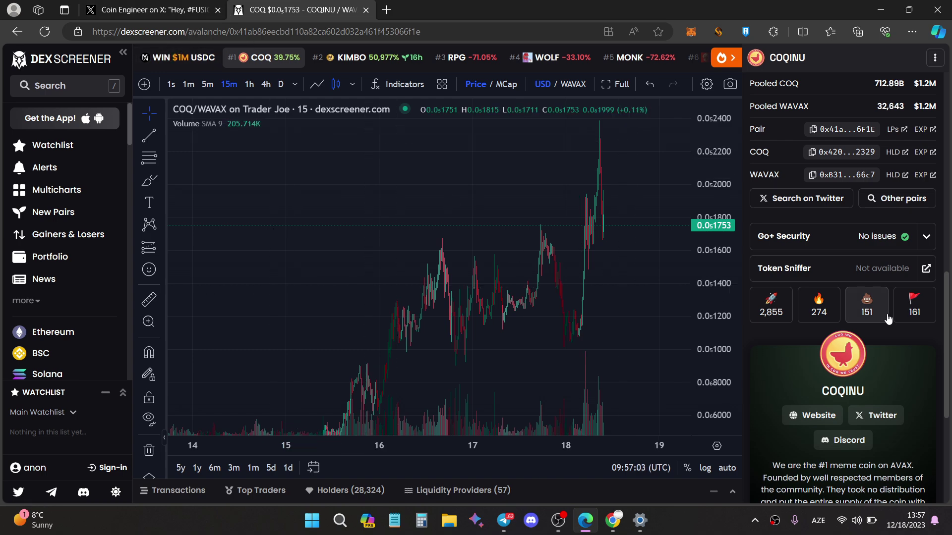
{"action": "scroll", "coordinate": [928, 274], "scroll_direction": "down", "scroll_amount": 3}
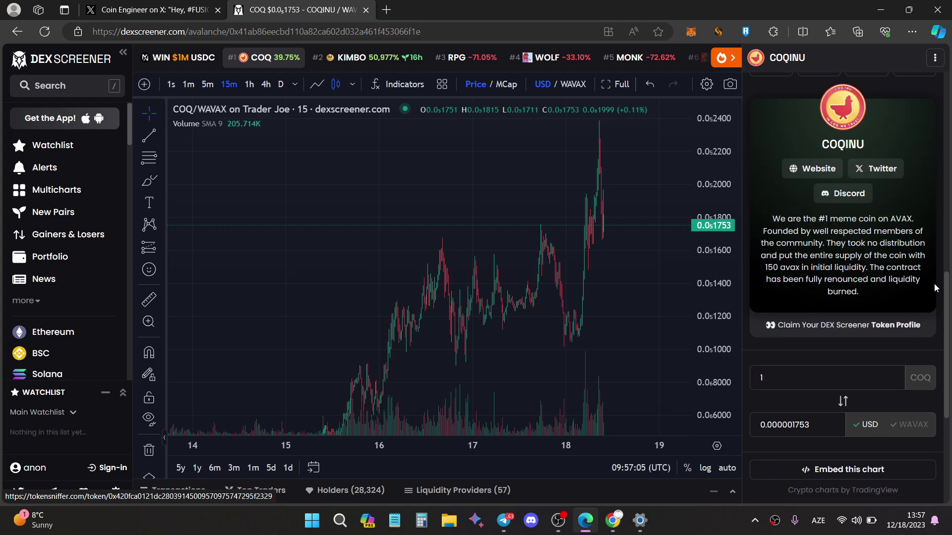
{"action": "scroll", "coordinate": [935, 289], "scroll_direction": "up", "scroll_amount": 3}
{"action": "scroll", "coordinate": [927, 359], "scroll_direction": "up", "scroll_amount": 2}
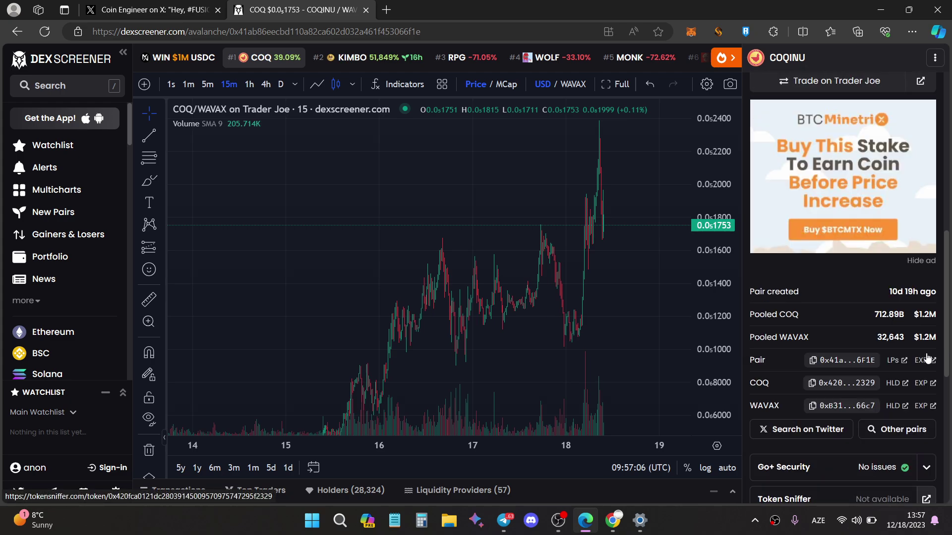
{"action": "scroll", "coordinate": [927, 360], "scroll_direction": "up", "scroll_amount": 2}
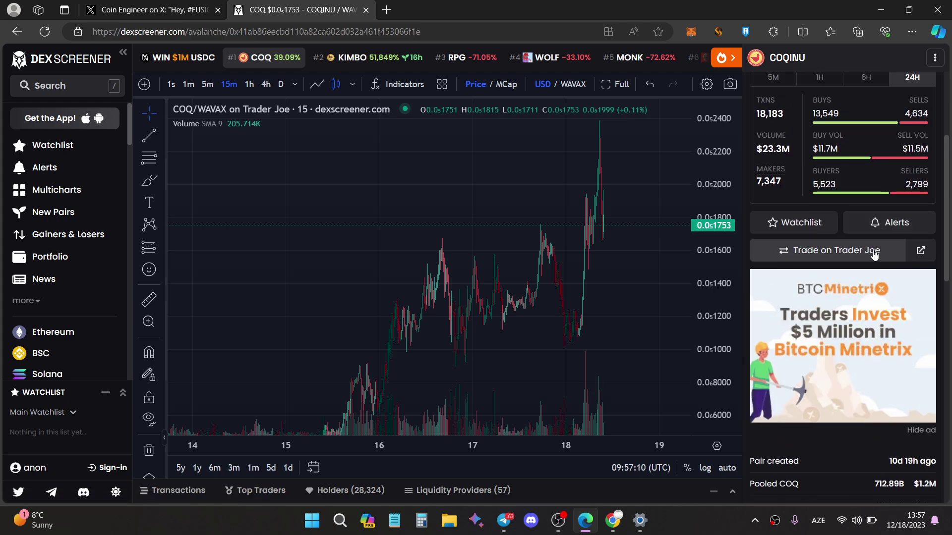